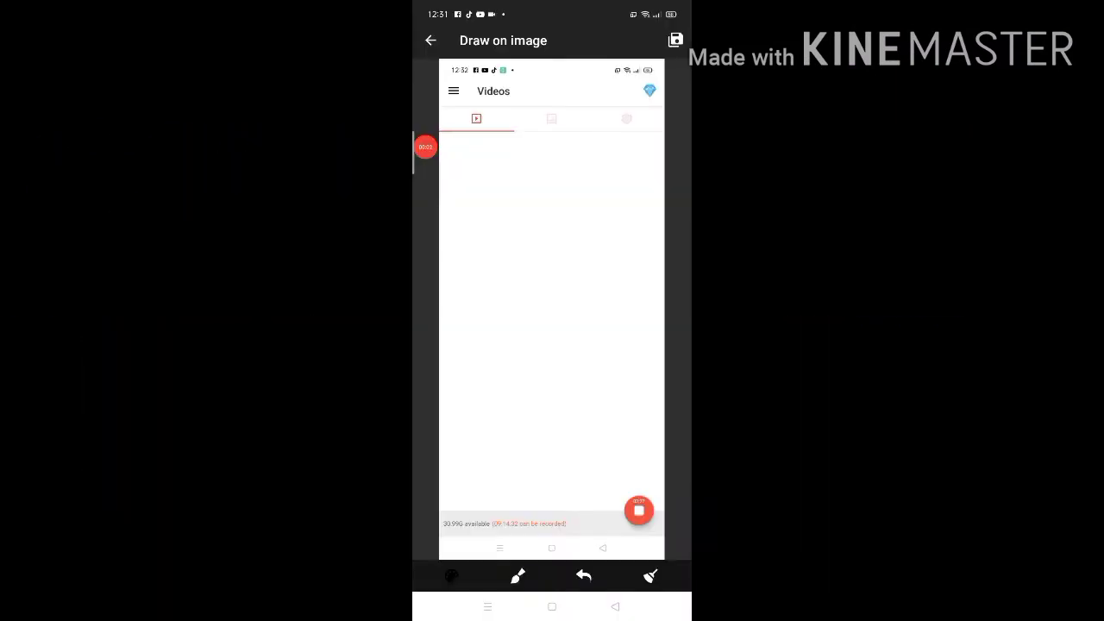
Step: Draw a solid black round head near the top centre of the page
mouse_move(549, 205)
mouse_down()
mouse_move(537, 242)
mouse_move(558, 233)
mouse_move(549, 246)
mouse_move(558, 231)
mouse_move(559, 245)
mouse_move(533, 233)
mouse_move(537, 255)
mouse_move(548, 229)
mouse_move(562, 257)
mouse_move(546, 246)
mouse_move(561, 268)
mouse_move(552, 272)
mouse_up()
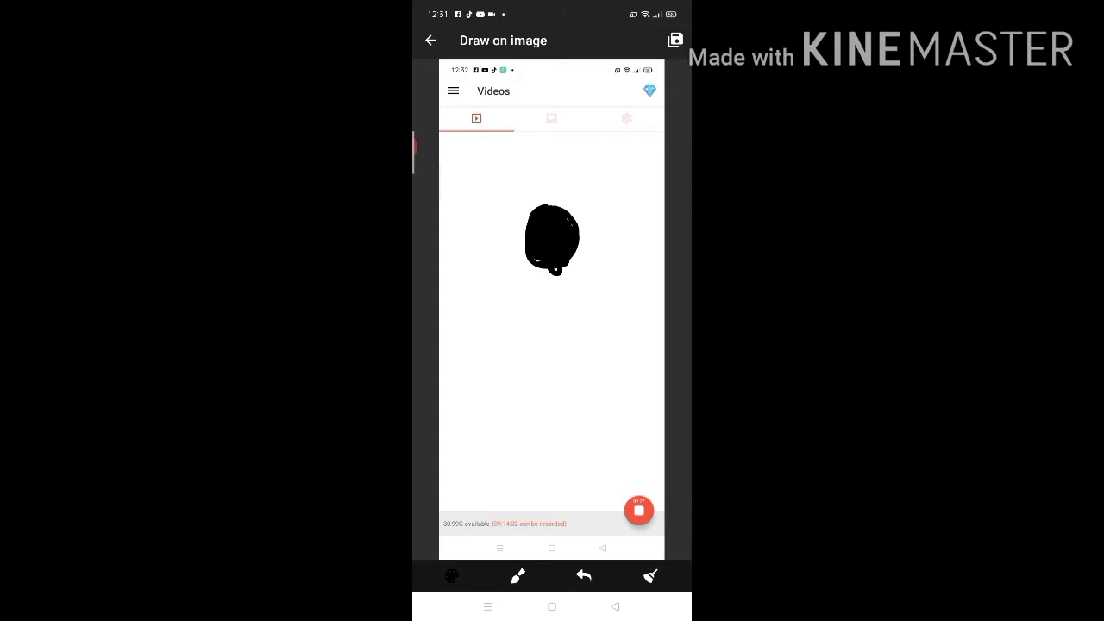
Step: Switch the pen to bright purple and draw a triangular dress below the head
click(451, 575)
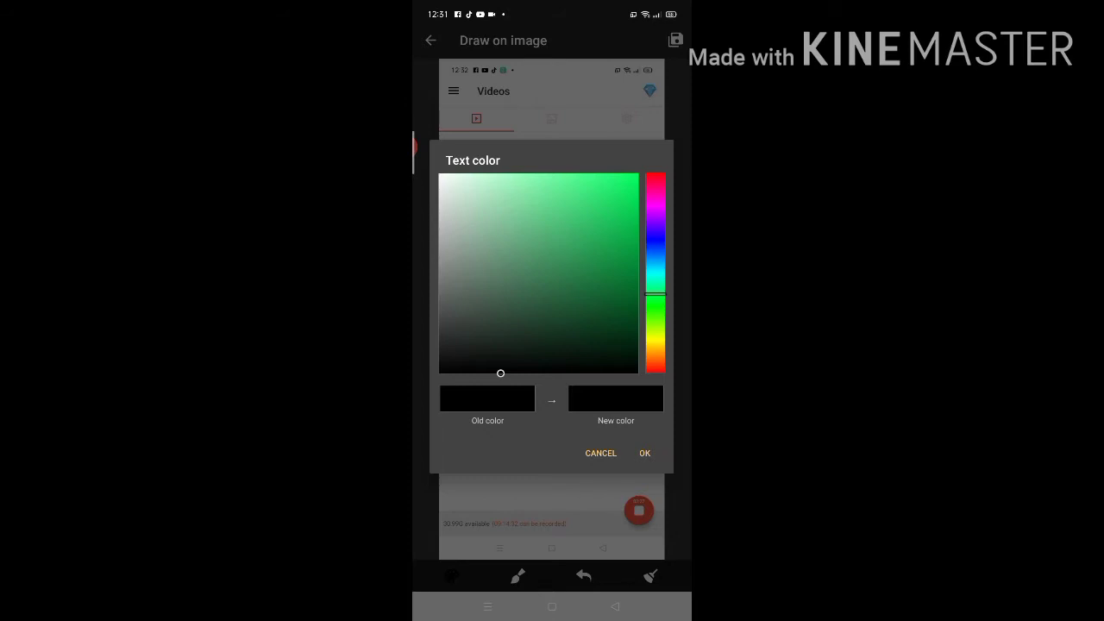
drag(656, 293, 656, 224)
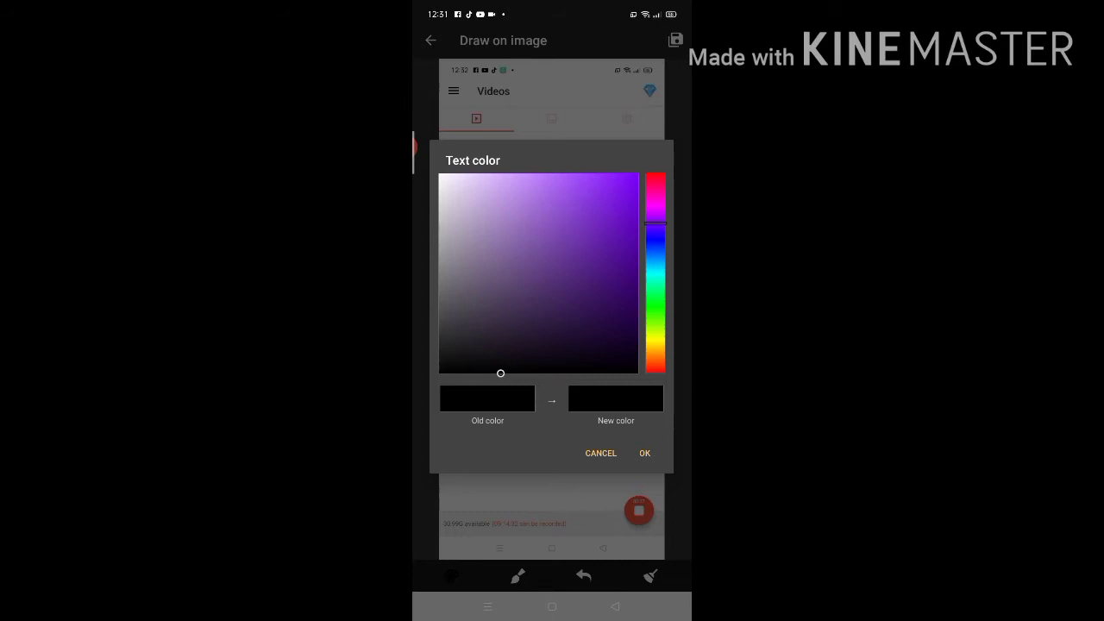
drag(500, 373, 616, 190)
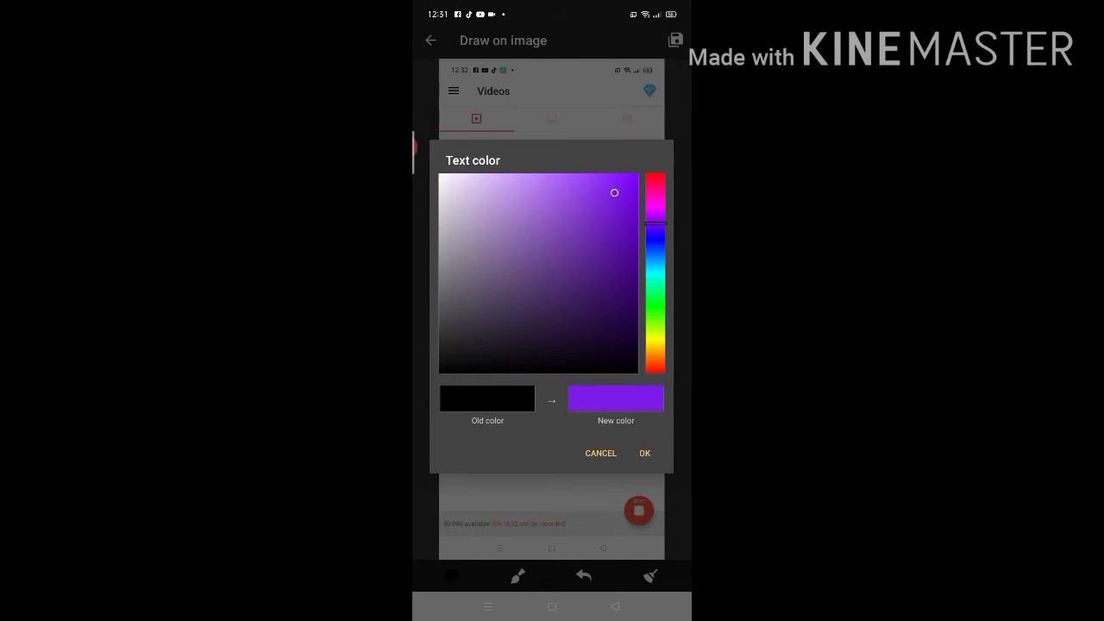
click(645, 453)
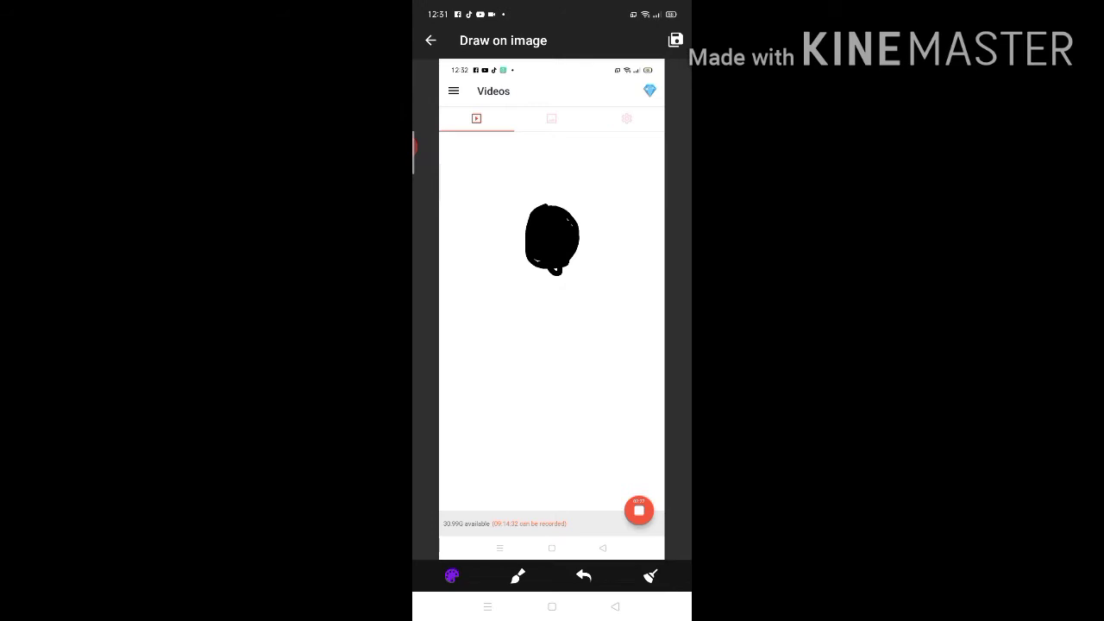
mouse_move(534, 263)
mouse_down()
mouse_move(505, 372)
mouse_move(616, 375)
mouse_move(556, 269)
mouse_up()
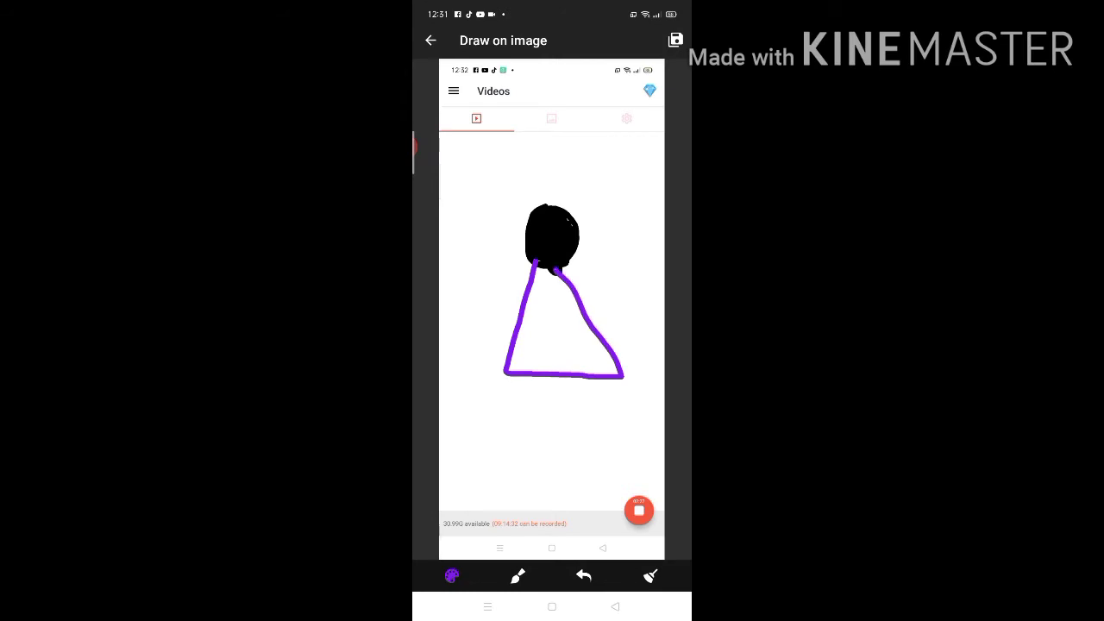
Step: Switch the pen to light pink and draw two legs beneath the dress
click(452, 576)
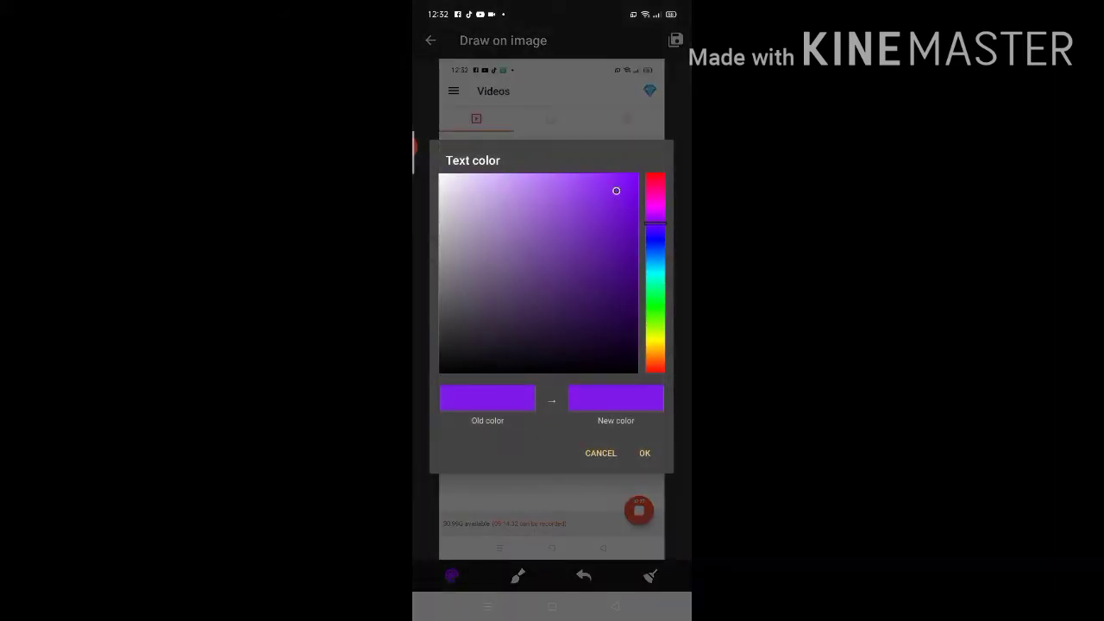
click(656, 203)
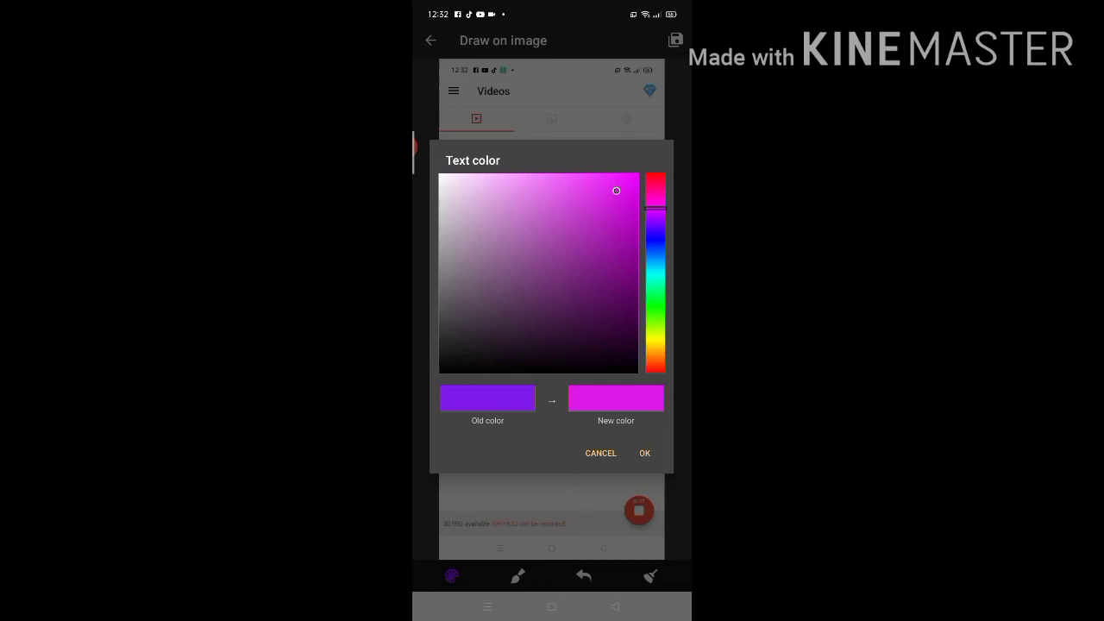
drag(616, 190, 502, 223)
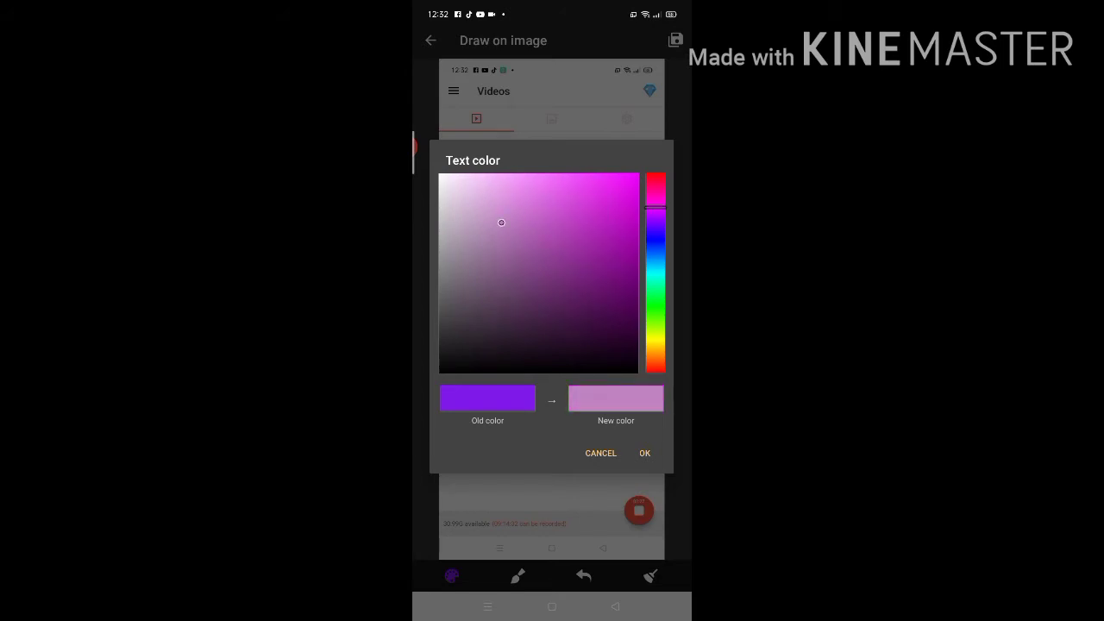
click(645, 453)
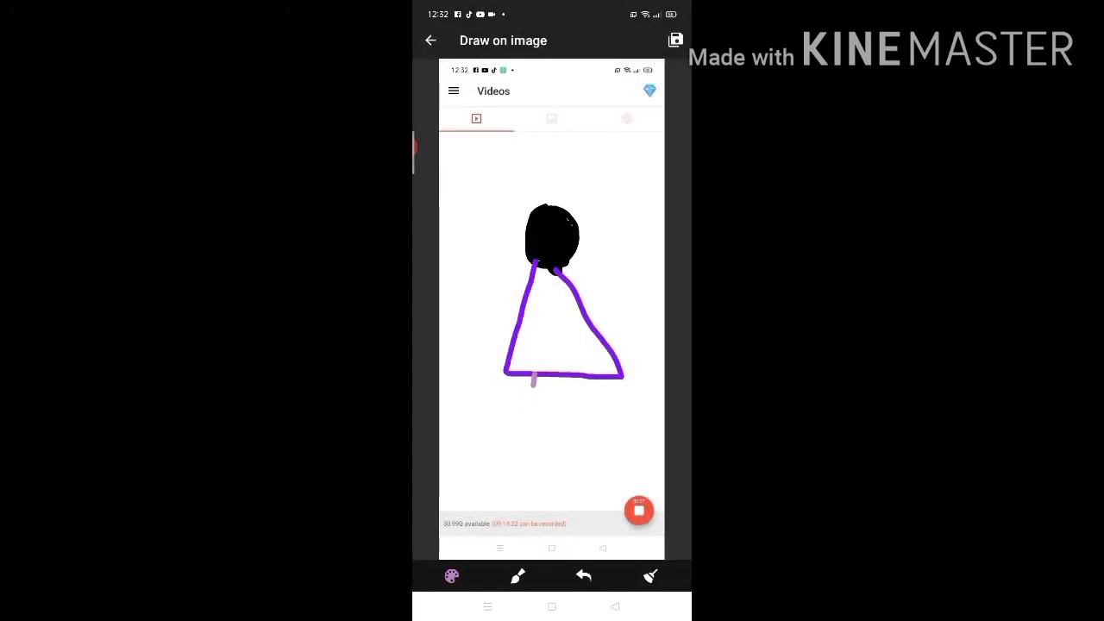
mouse_move(533, 375)
mouse_down()
mouse_move(531, 440)
mouse_move(552, 380)
mouse_move(592, 444)
mouse_move(603, 444)
mouse_move(605, 378)
mouse_up()
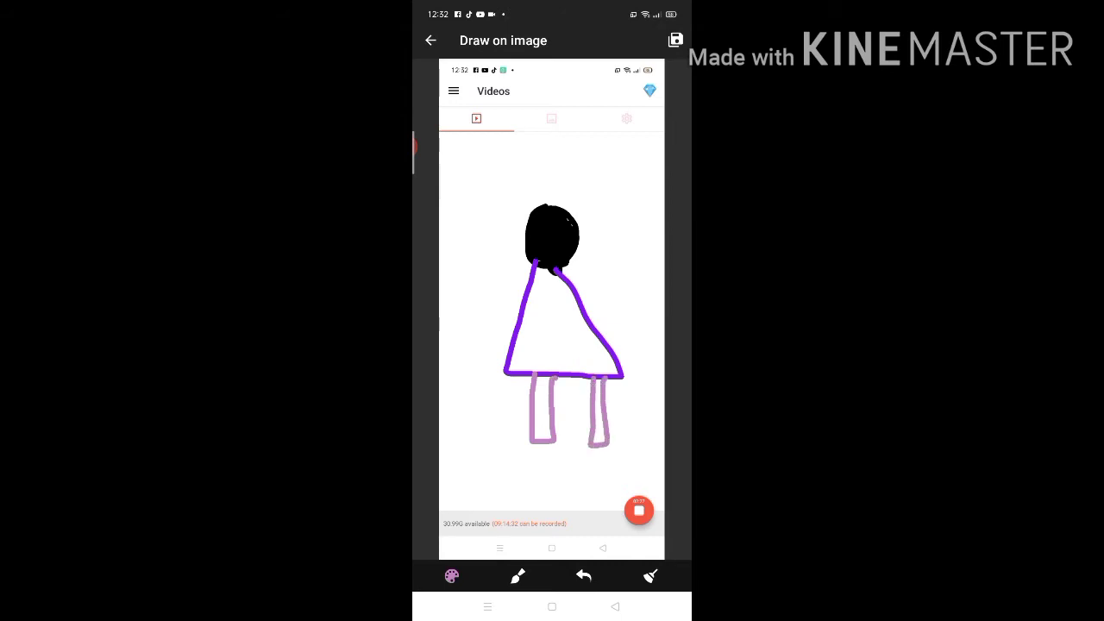
Step: Switch the pen to black and draw curved arms from the dress shoulders
click(453, 575)
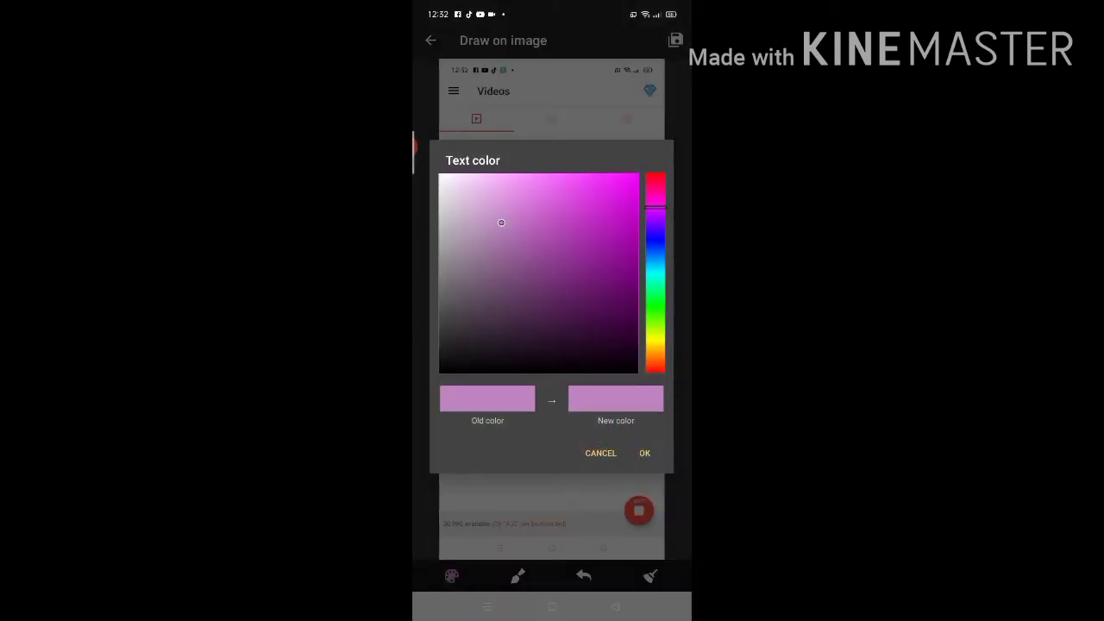
drag(501, 223, 500, 344)
click(644, 453)
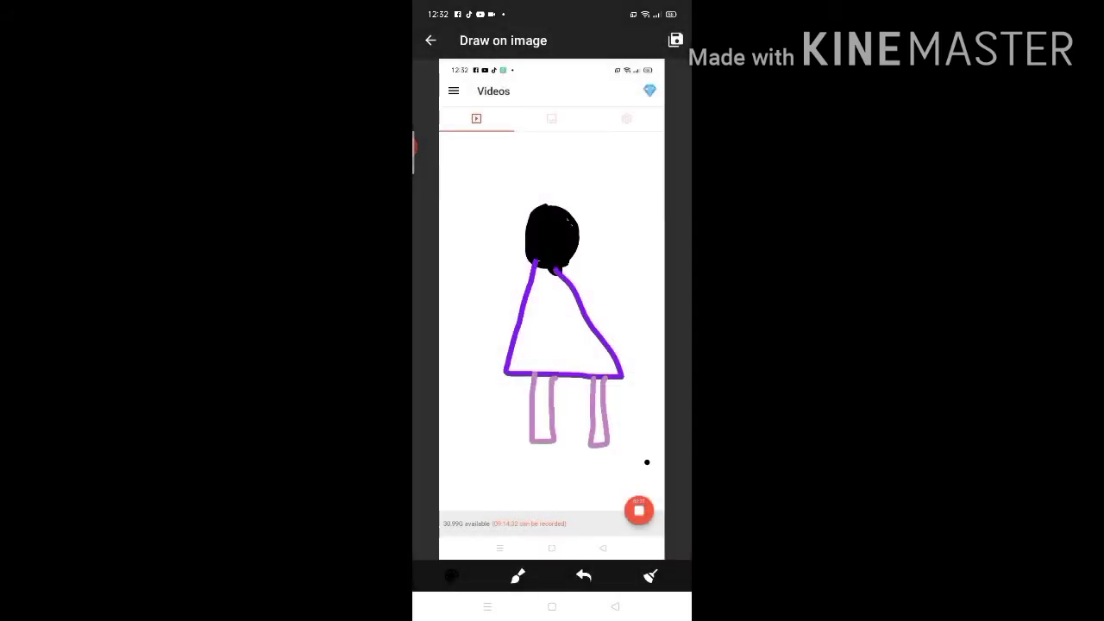
mouse_move(533, 280)
mouse_down()
mouse_move(504, 286)
mouse_move(481, 336)
mouse_move(495, 340)
mouse_move(521, 300)
mouse_move(613, 294)
mouse_move(649, 333)
mouse_move(623, 338)
mouse_move(584, 313)
mouse_up()
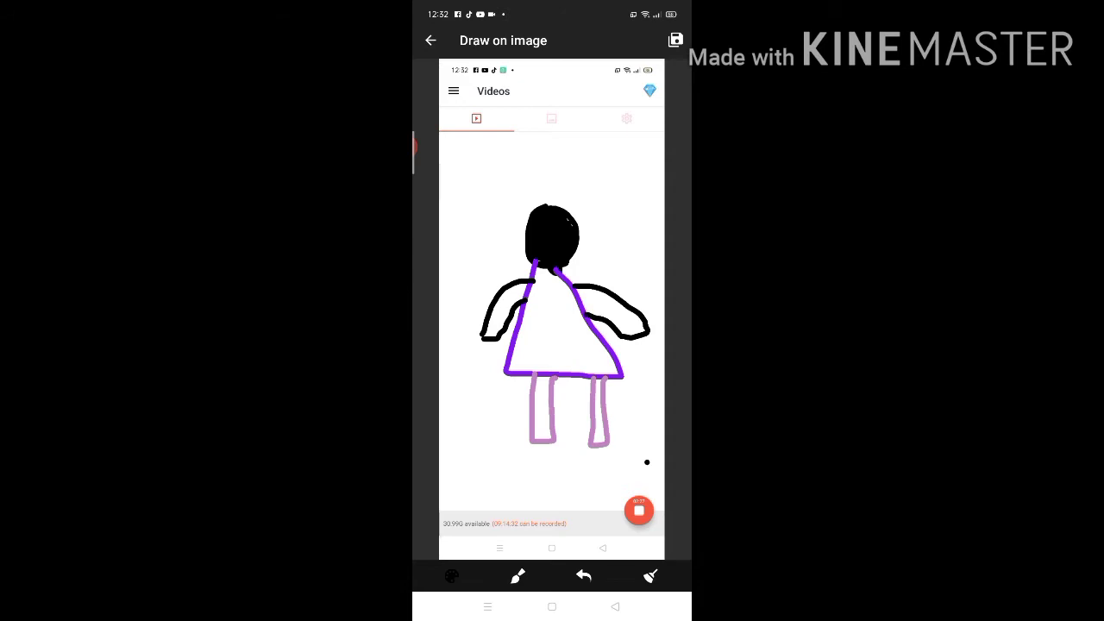
Step: Switch the pen to bright green and draw glasses across the black head
click(452, 576)
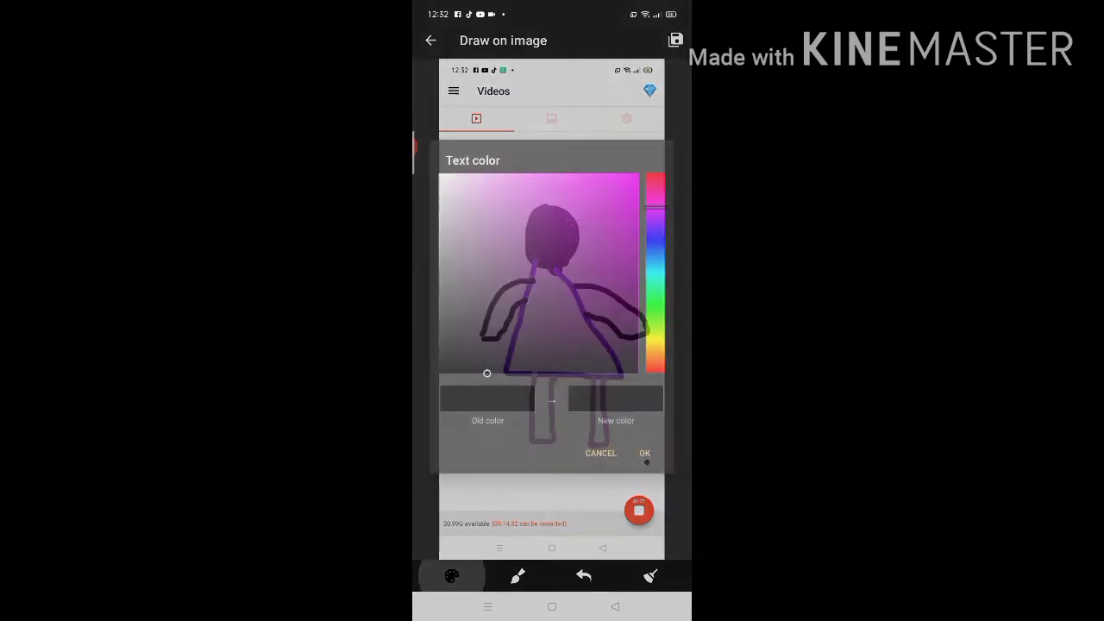
drag(656, 208, 656, 307)
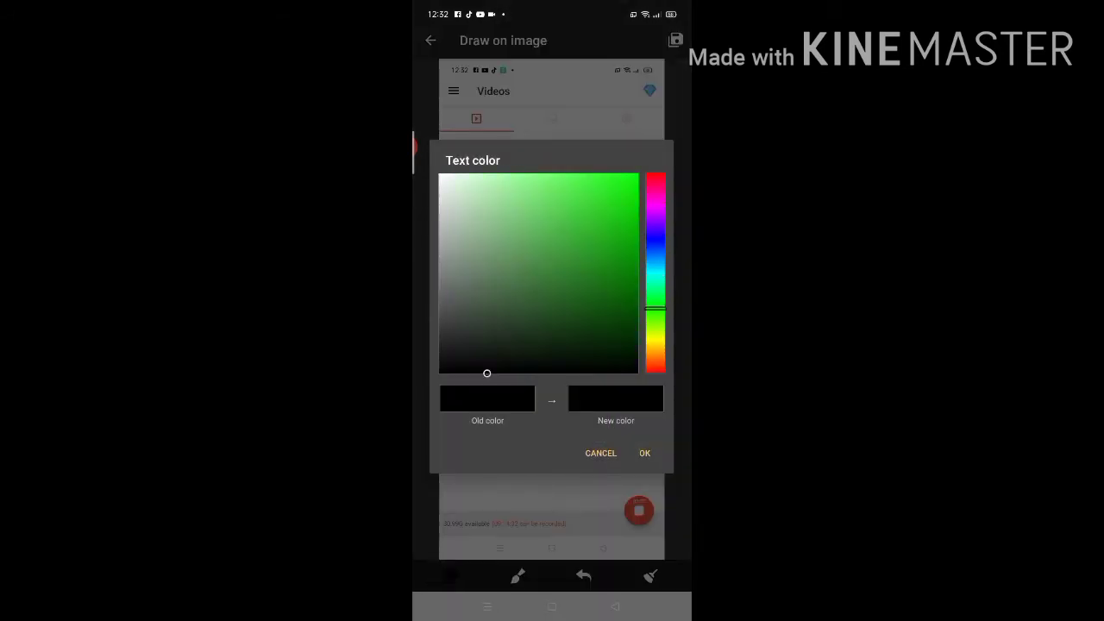
click(645, 453)
click(452, 577)
click(621, 174)
click(645, 453)
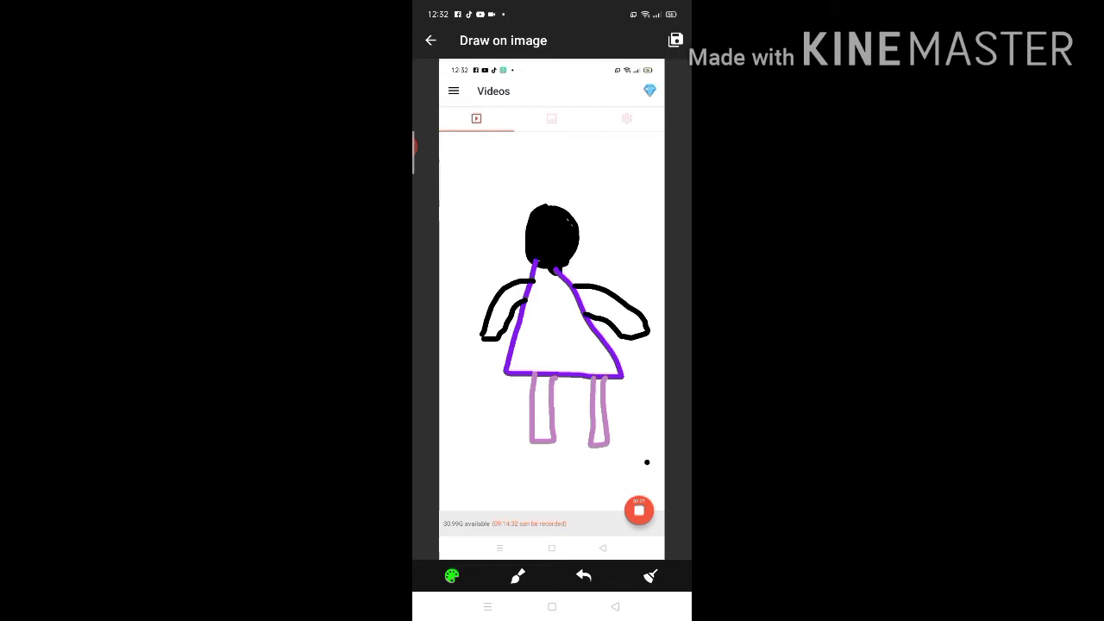
mouse_move(540, 229)
mouse_down()
mouse_move(523, 227)
mouse_move(550, 245)
mouse_move(547, 224)
mouse_move(575, 225)
mouse_move(573, 245)
mouse_move(580, 227)
mouse_move(591, 234)
mouse_up()
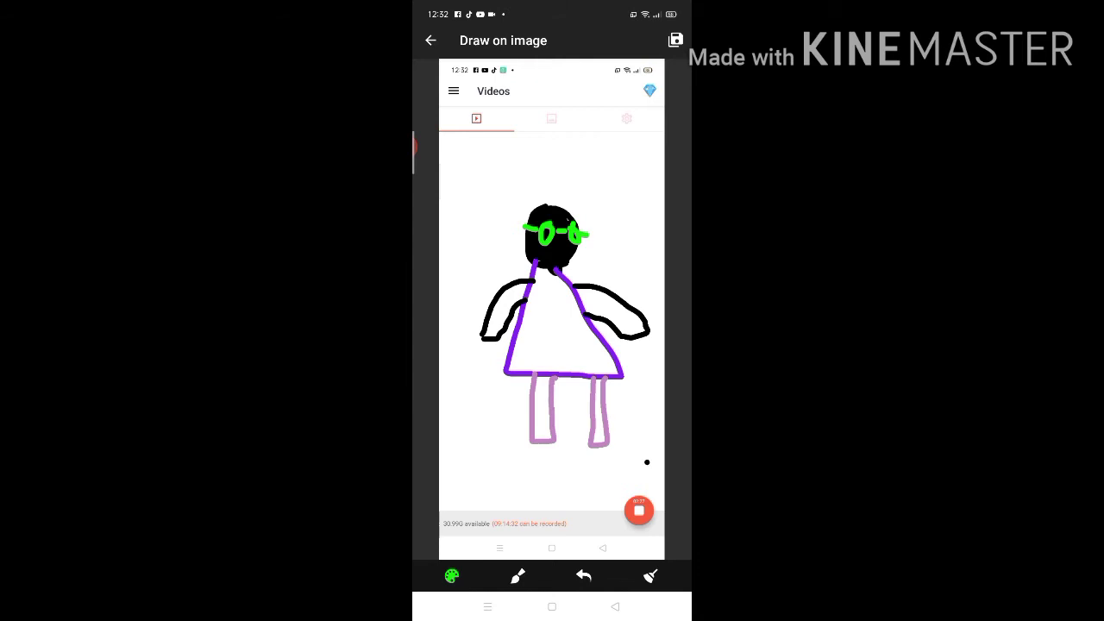
Step: Switch the pen to red and draw a hook-shaped object left of the arm
click(451, 576)
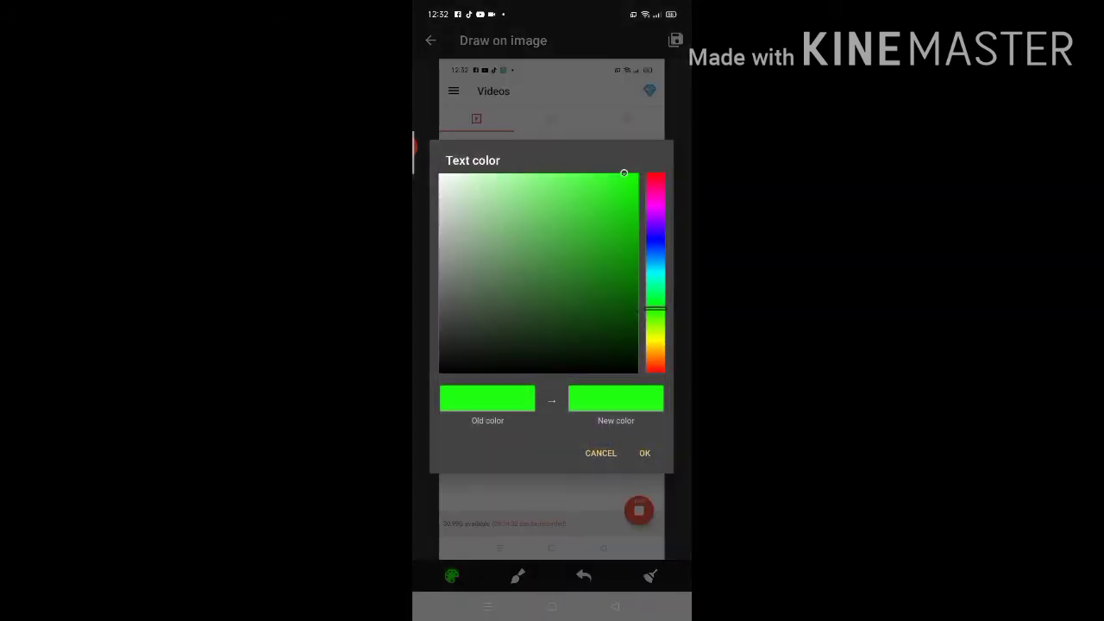
drag(656, 306, 656, 176)
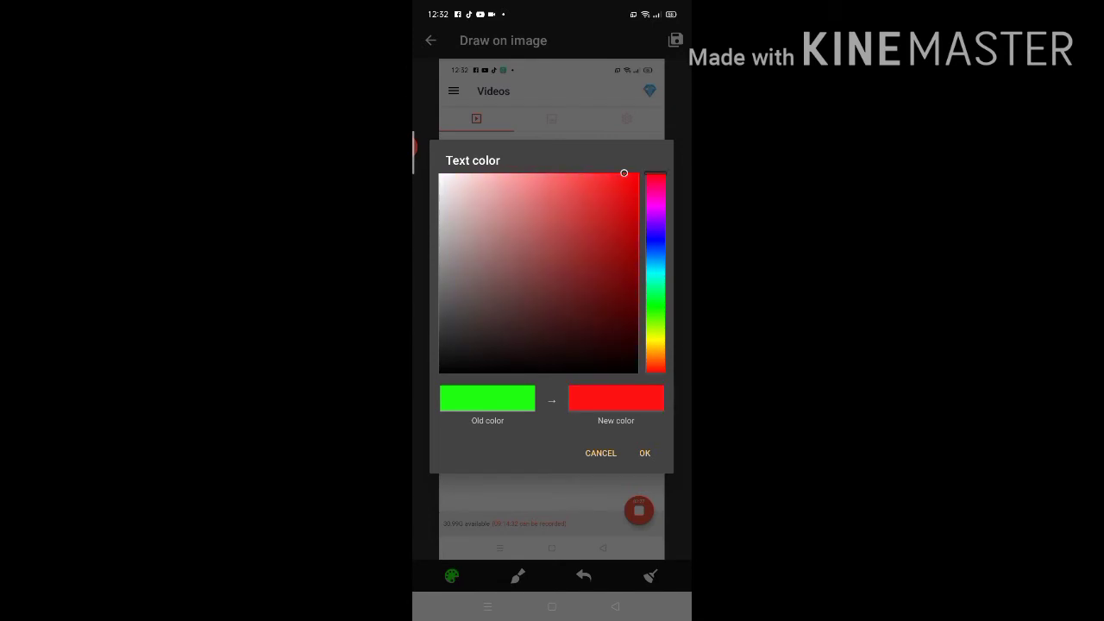
click(644, 453)
mouse_move(486, 327)
mouse_down()
mouse_move(455, 306)
mouse_move(470, 274)
mouse_move(483, 293)
mouse_move(459, 289)
mouse_move(481, 275)
mouse_move(490, 287)
mouse_move(456, 324)
mouse_up()
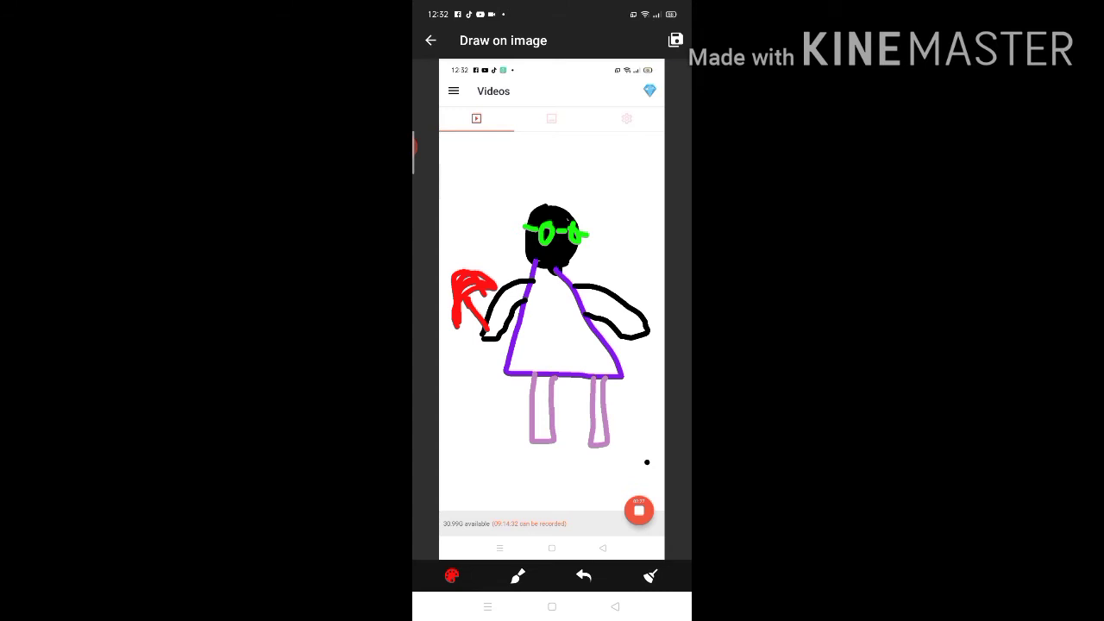
click(452, 576)
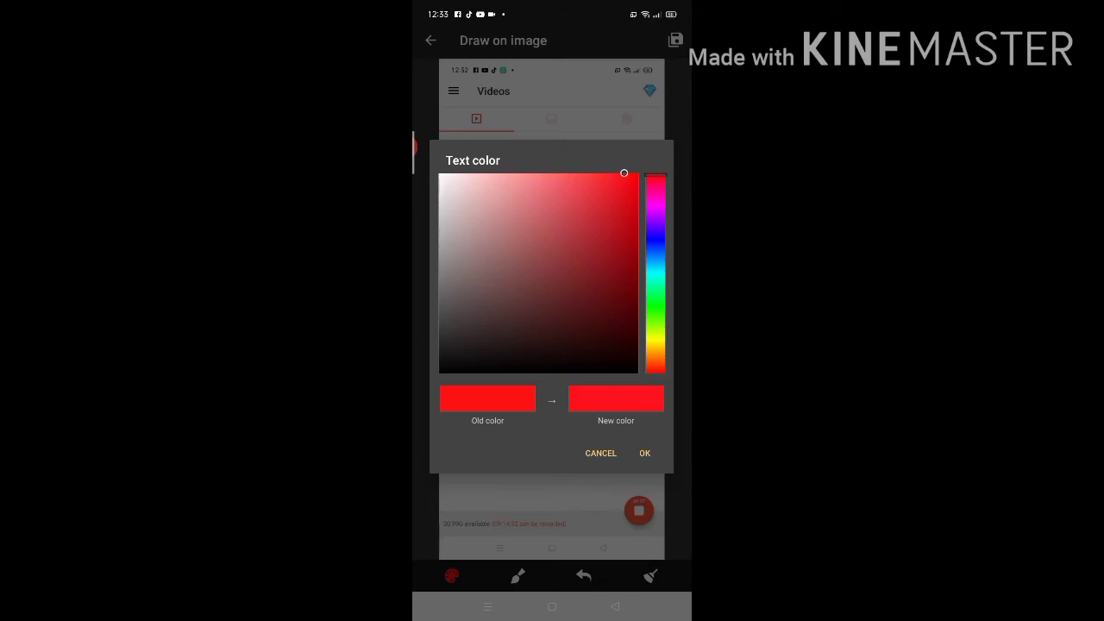
Step: Switch the pen to purple and scribble the dress until it is solidly filled
click(656, 231)
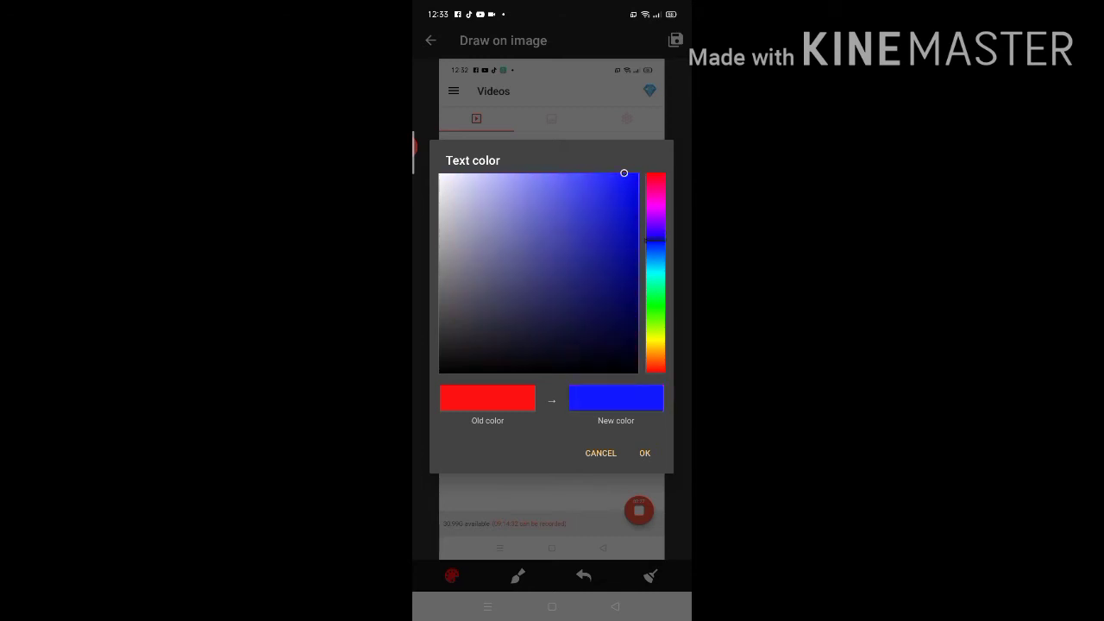
drag(656, 232, 656, 216)
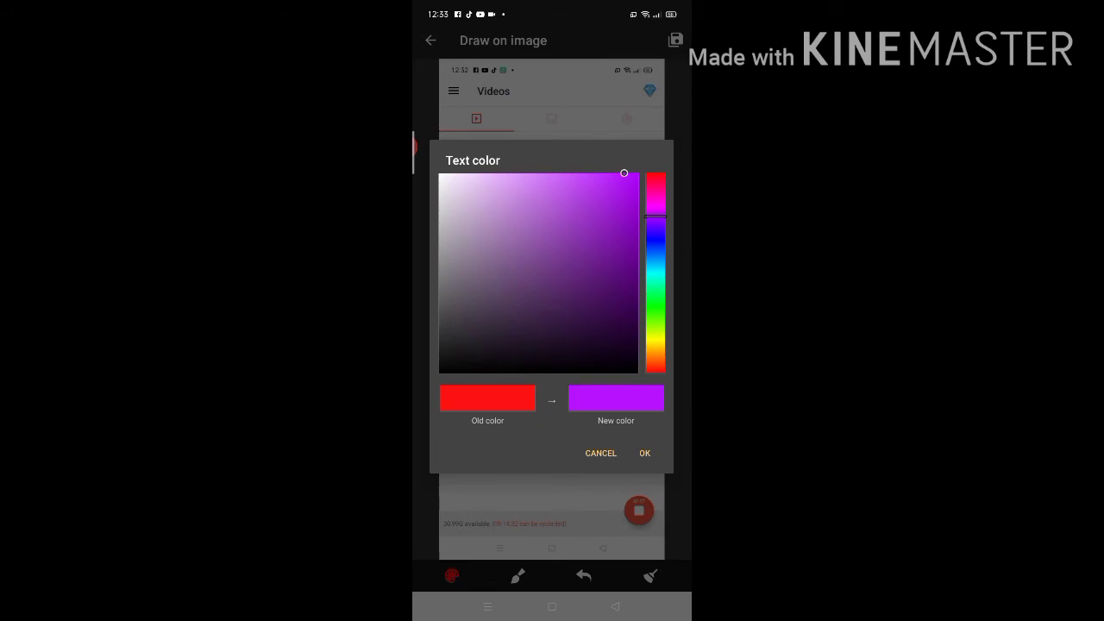
click(645, 452)
mouse_move(548, 276)
mouse_down()
mouse_move(543, 310)
mouse_move(547, 268)
mouse_move(573, 330)
mouse_move(613, 369)
mouse_up()
mouse_move(561, 310)
mouse_down()
mouse_move(578, 362)
mouse_move(614, 374)
mouse_up()
mouse_move(548, 354)
mouse_down()
mouse_move(535, 294)
mouse_move(557, 300)
mouse_move(523, 349)
mouse_move(533, 286)
mouse_move(533, 370)
mouse_move(573, 368)
mouse_move(558, 314)
mouse_move(549, 352)
mouse_move(518, 345)
mouse_move(516, 364)
mouse_up()
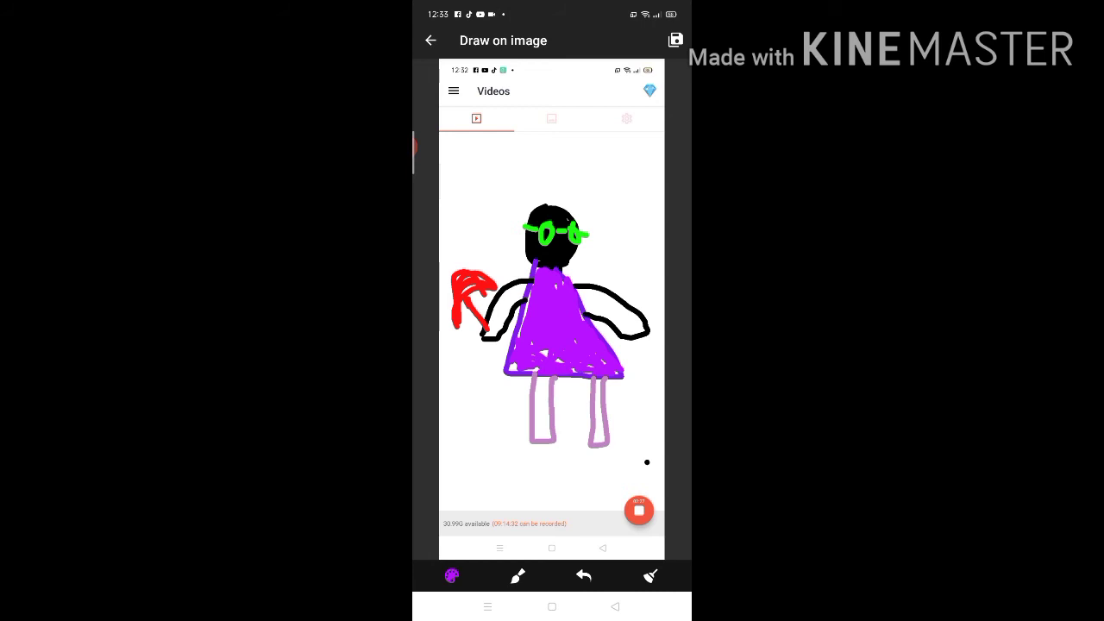
click(452, 575)
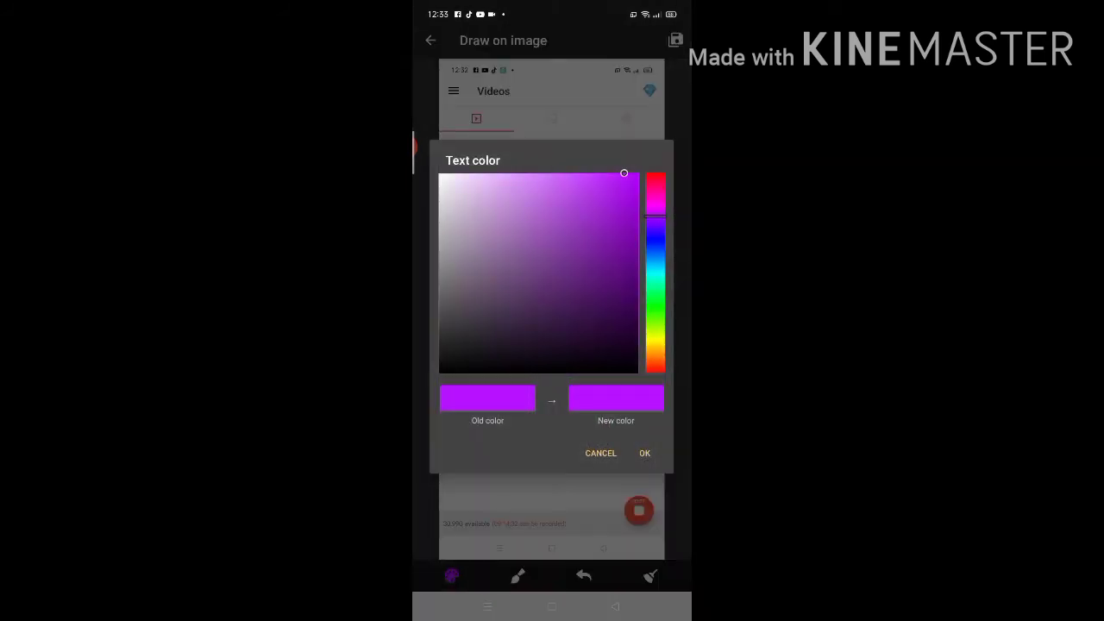
Step: Switch the pen to black and fill both arms into solid black shapes
drag(624, 173, 439, 373)
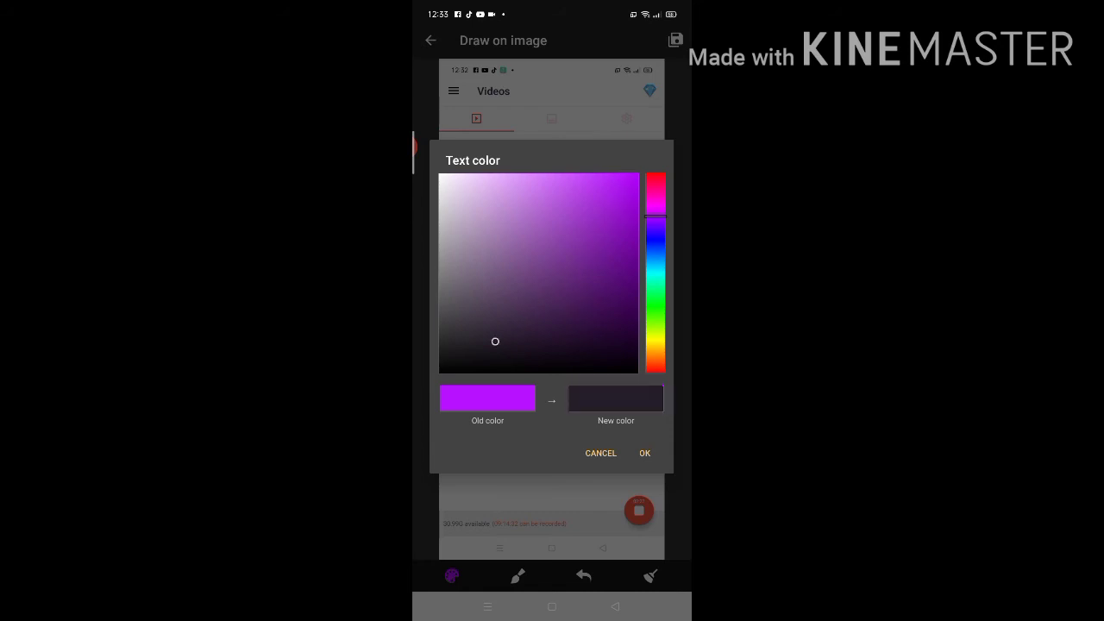
click(645, 453)
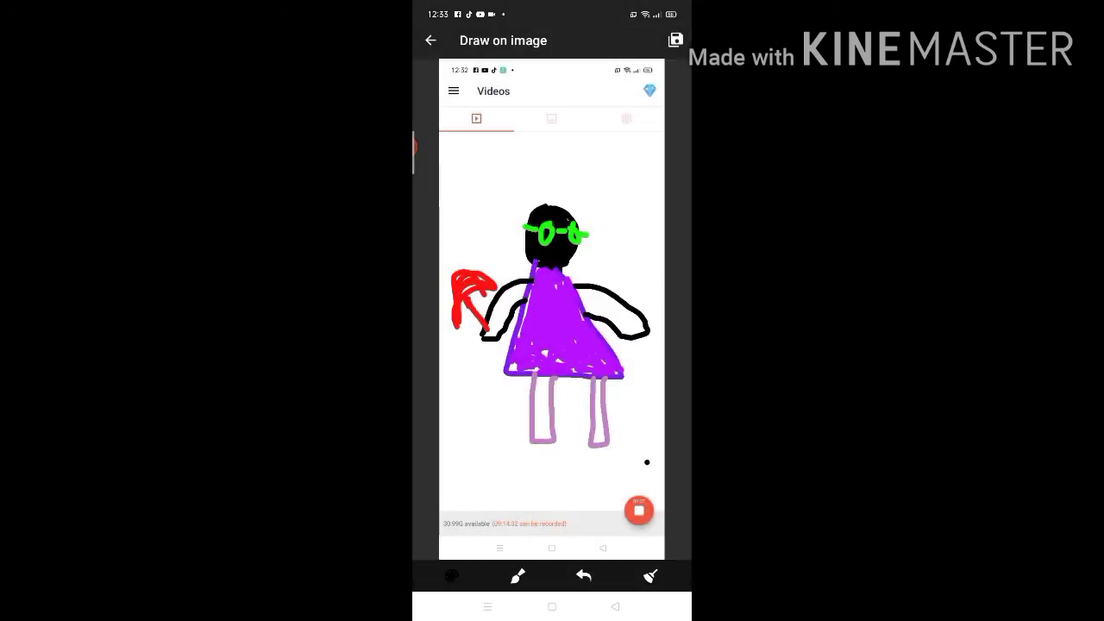
drag(517, 289, 493, 333)
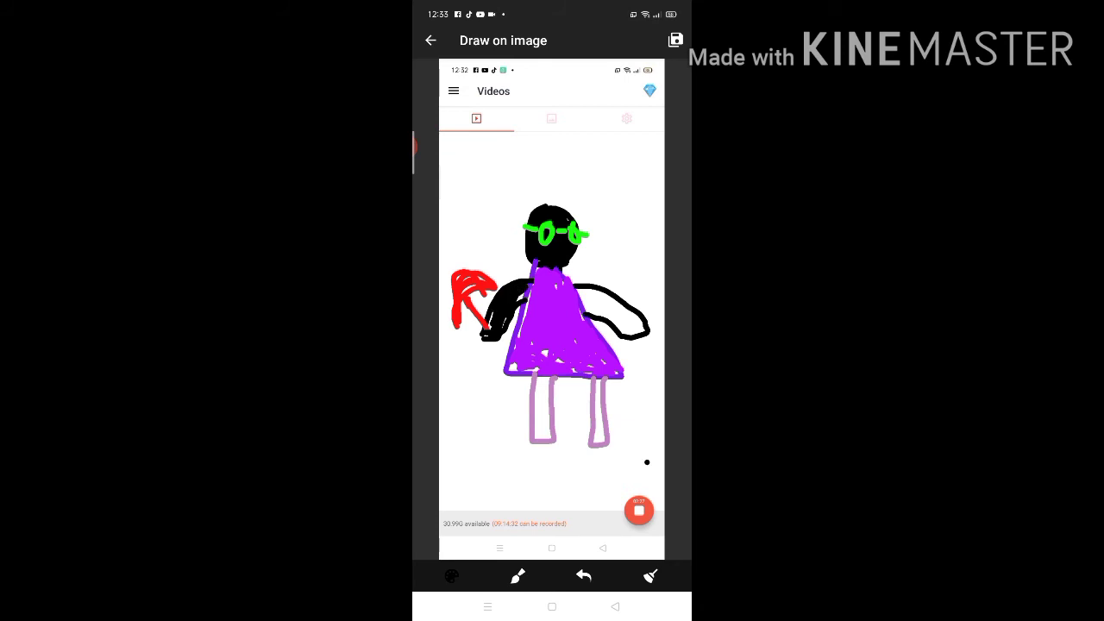
drag(530, 278, 524, 297)
mouse_move(594, 302)
mouse_down()
mouse_move(615, 310)
mouse_move(604, 315)
mouse_move(585, 295)
mouse_move(614, 299)
mouse_move(640, 329)
mouse_up()
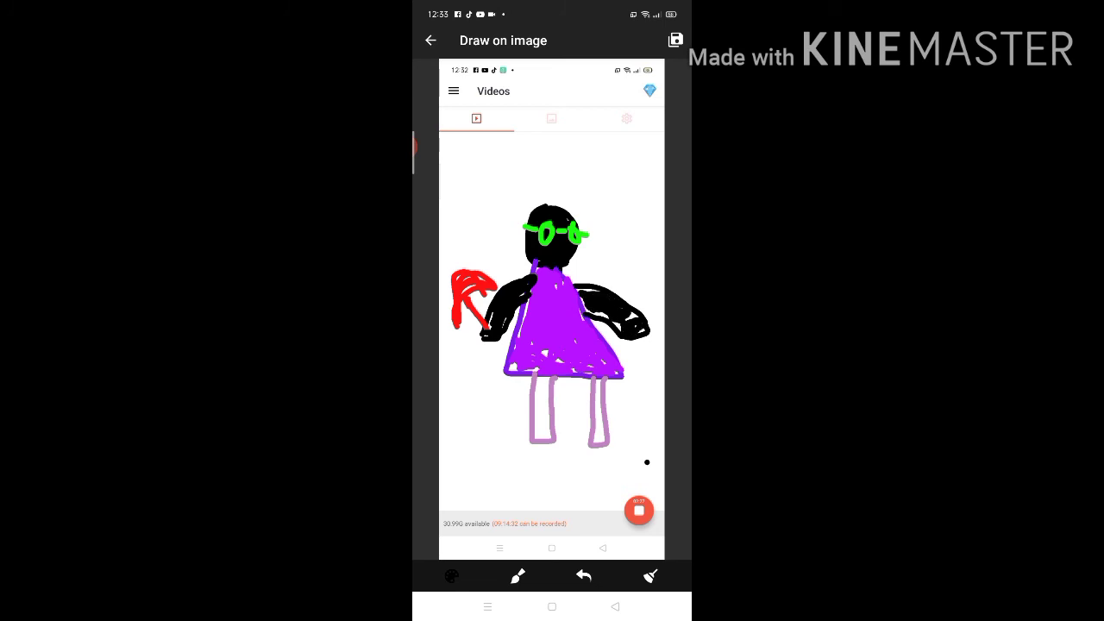
drag(581, 283, 596, 283)
click(452, 576)
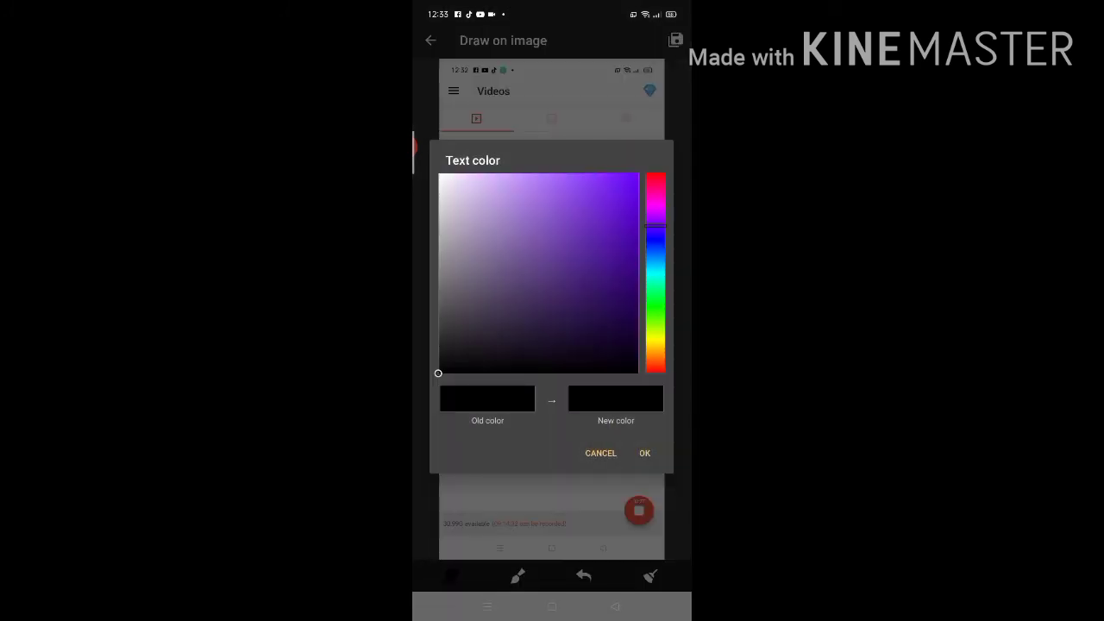
drag(656, 216, 656, 242)
Step: With the black pen, dot the top-left and draw long curves along the bottom and top
click(645, 453)
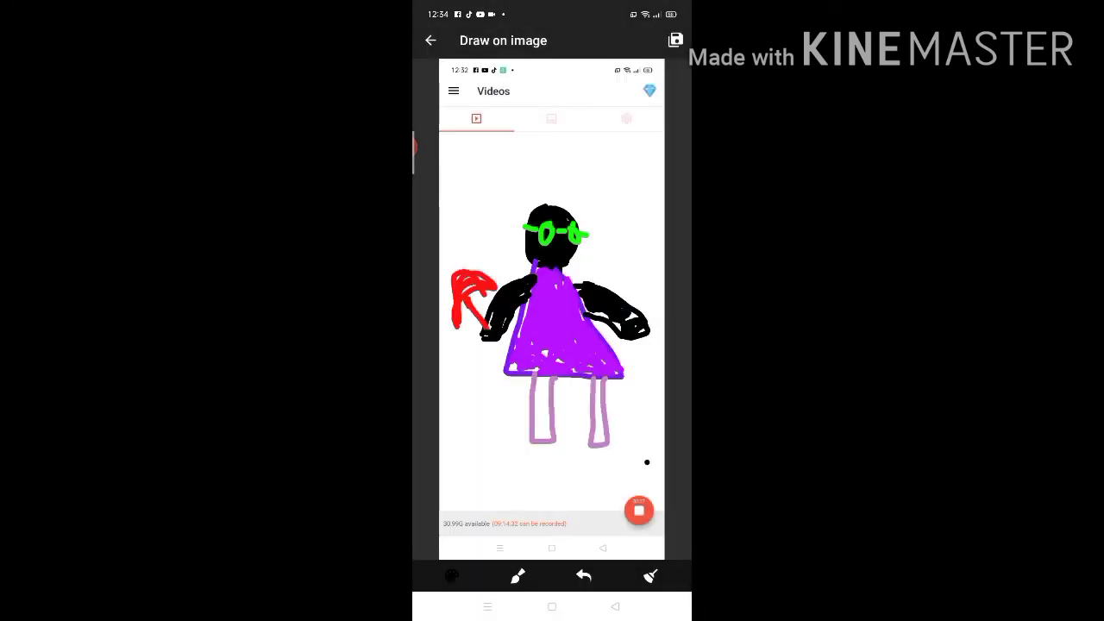
click(448, 151)
drag(449, 479, 659, 468)
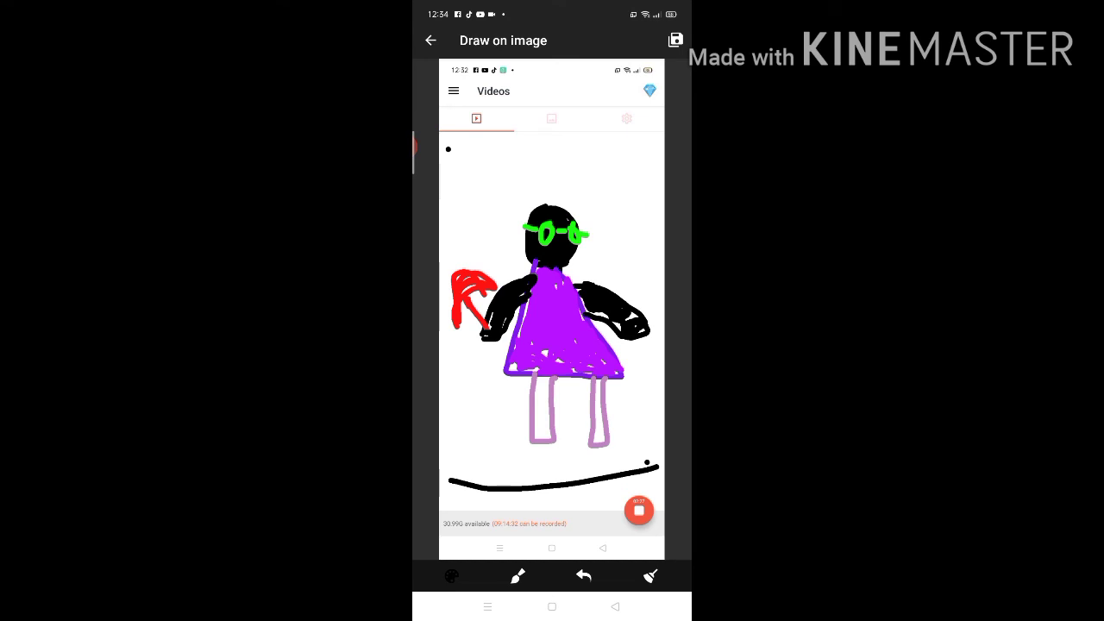
drag(447, 192, 665, 160)
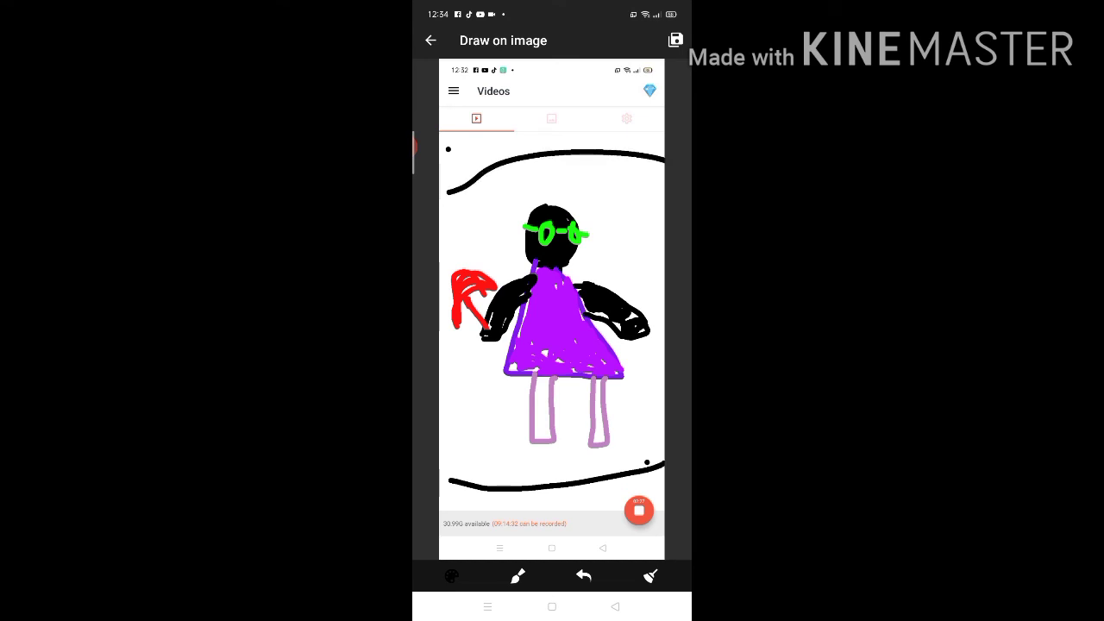